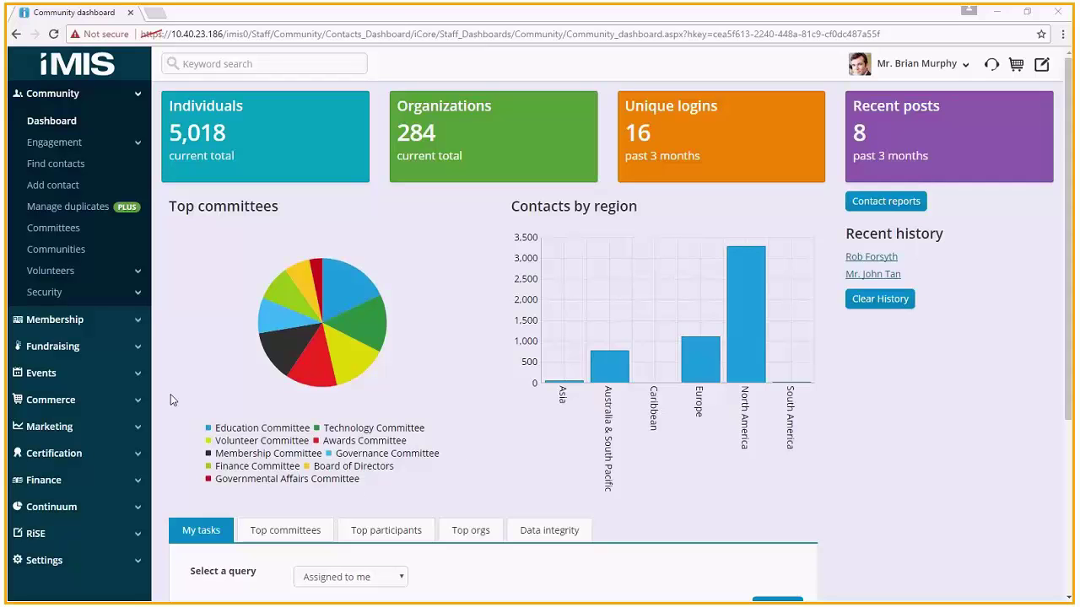
- Go to Continuum's Event reports and run the Registration List report
left_click(108, 507)
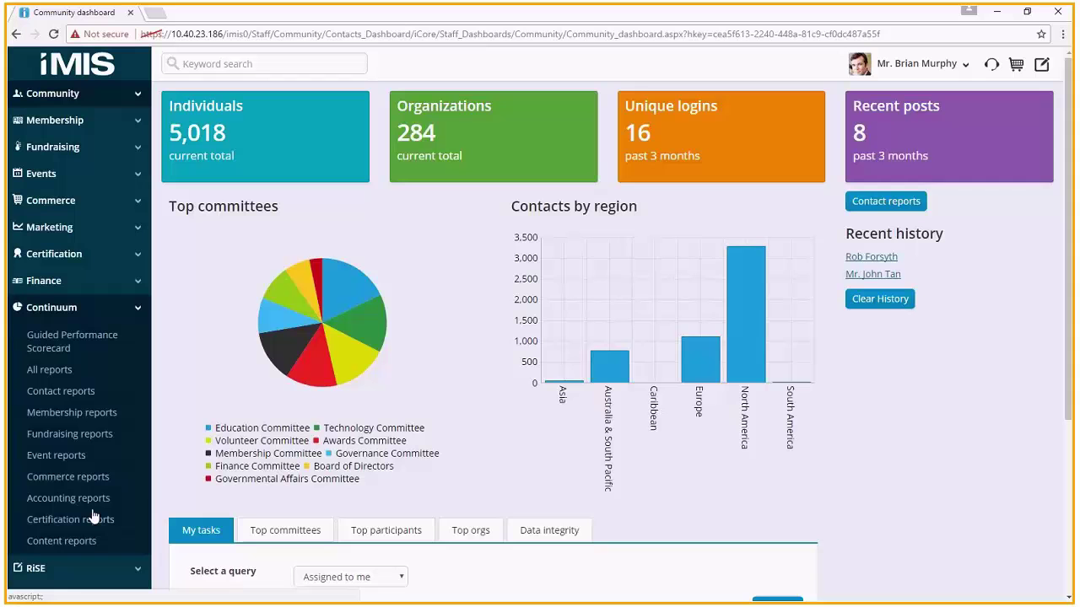
left_click(58, 456)
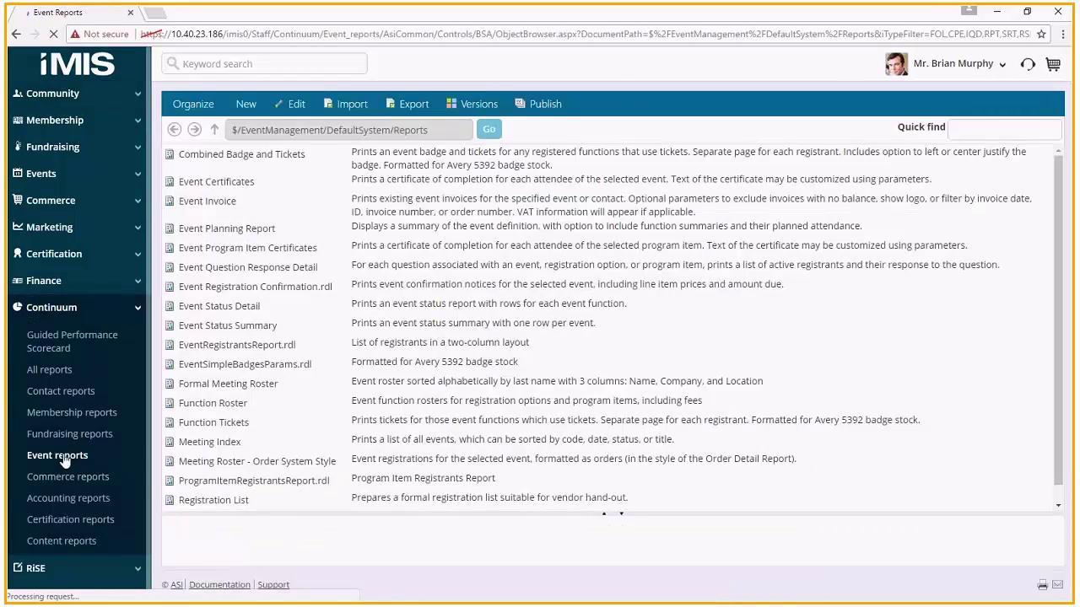
left_click(213, 499)
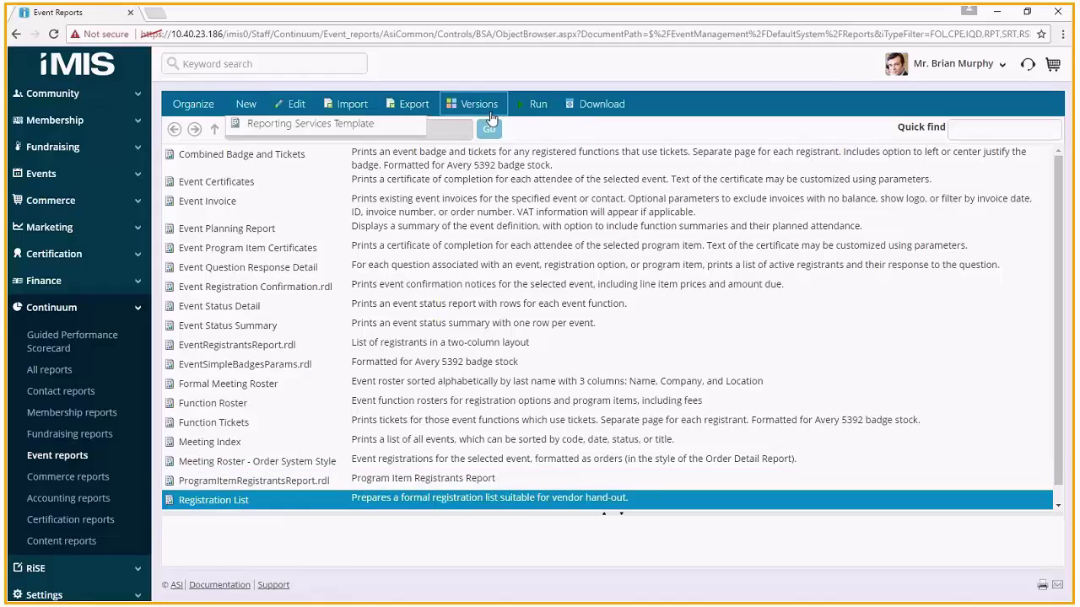
left_click(543, 108)
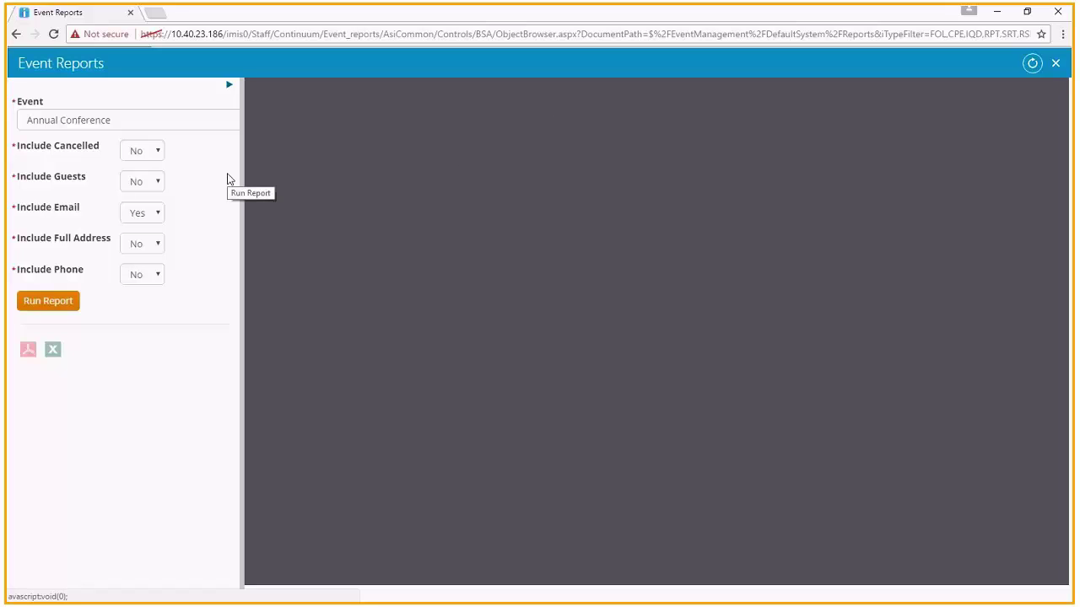
- Run the Registration List for Annual Conference, review the registrants, and close the viewer
left_click(222, 119)
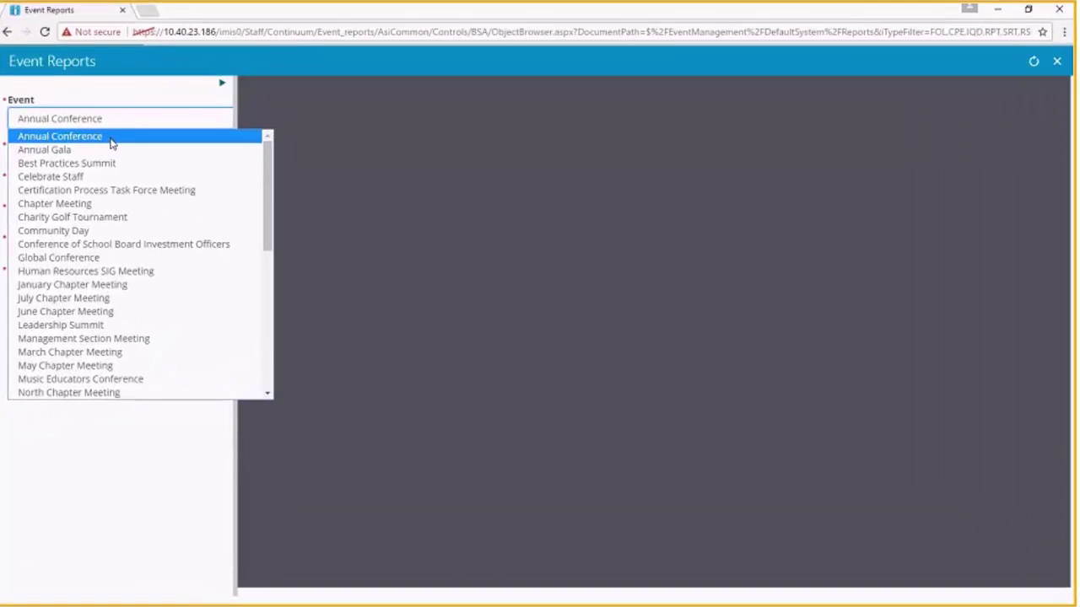
left_click(110, 143)
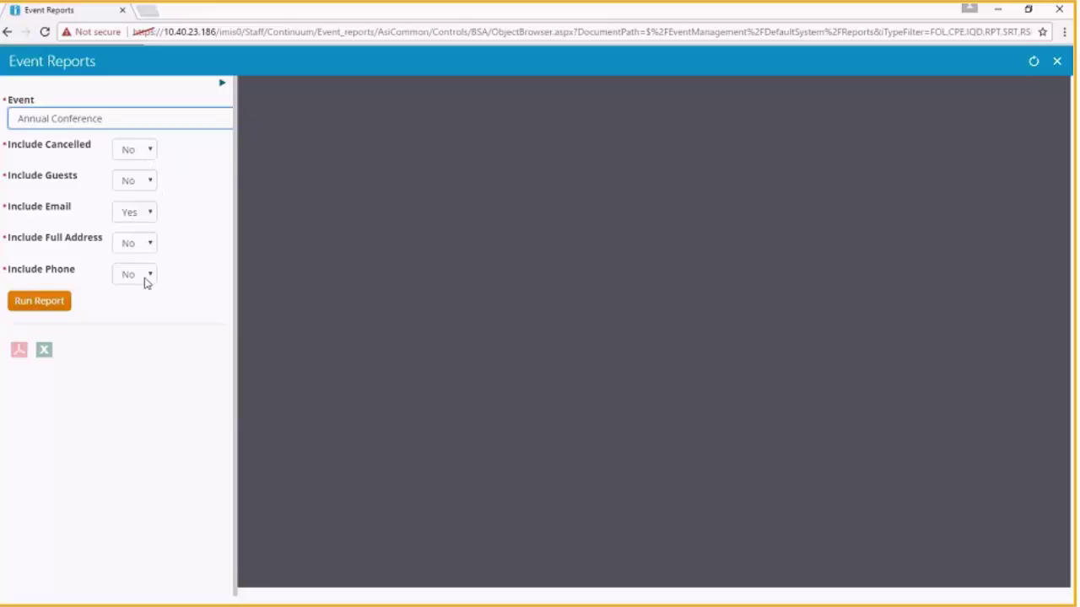
left_click(42, 306)
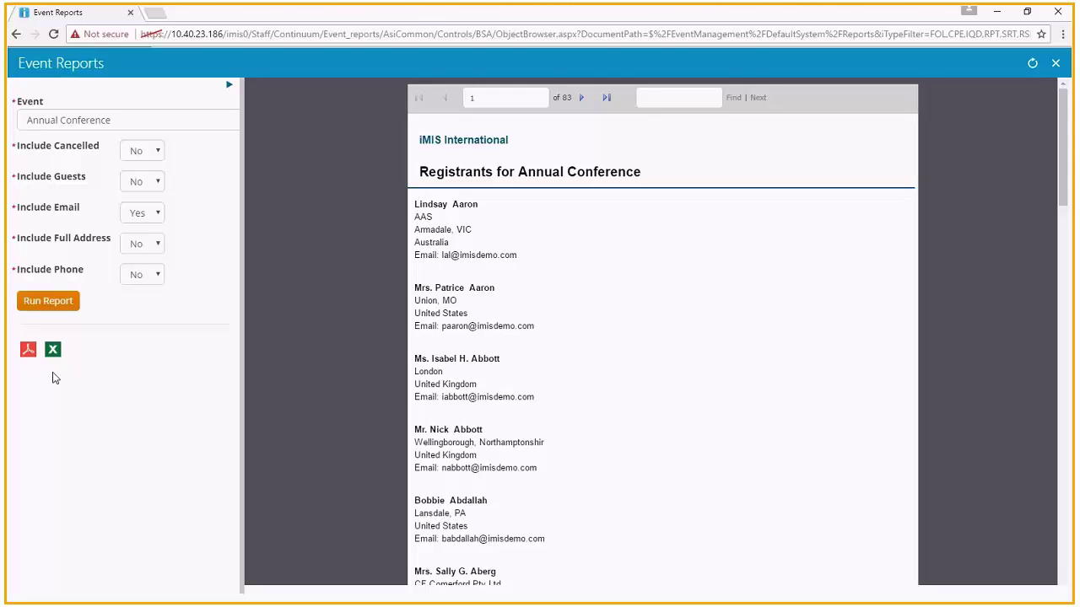
left_click(1056, 65)
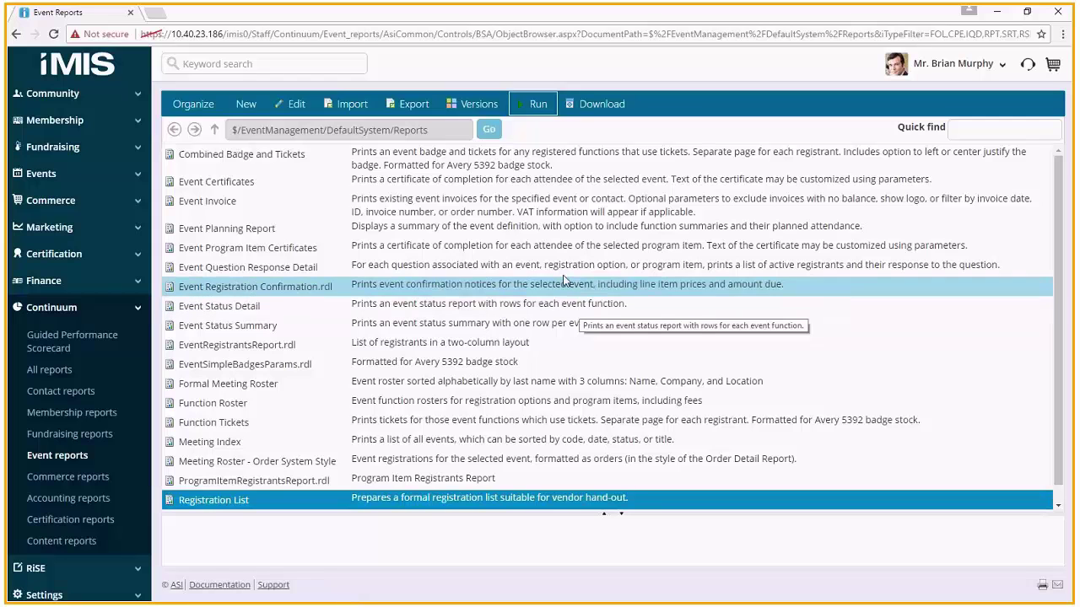
- Find the 'annual conference' event by keyword search and scroll through its registrants list
left_click(355, 67)
type("ann")
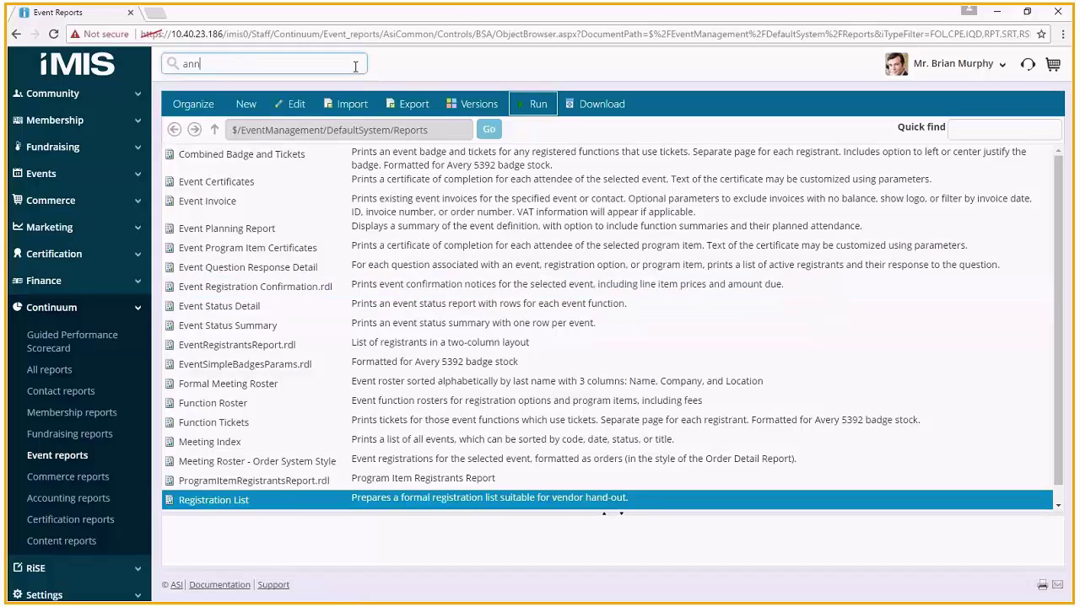
type("ual conference")
key("Return")
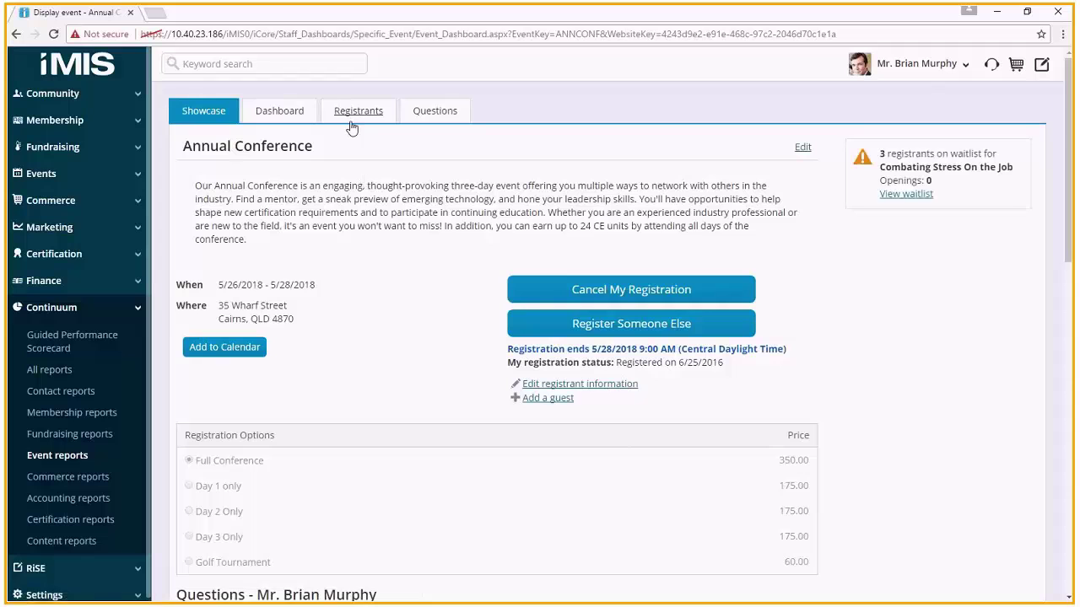
left_click(361, 118)
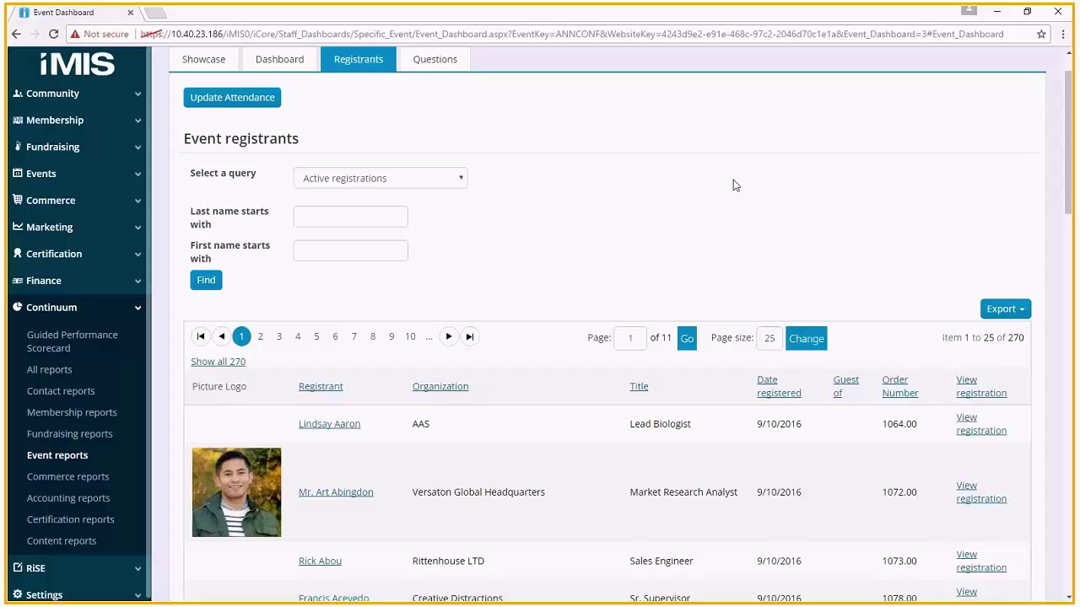
left_click_drag(1066, 160, 1069, 176)
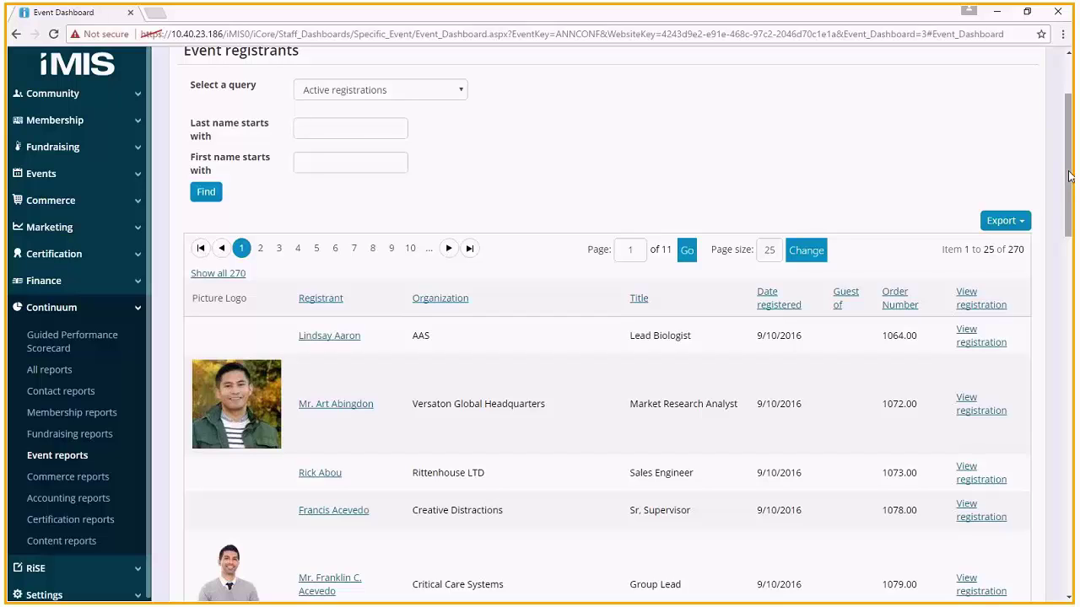
left_click_drag(1067, 175, 1069, 489)
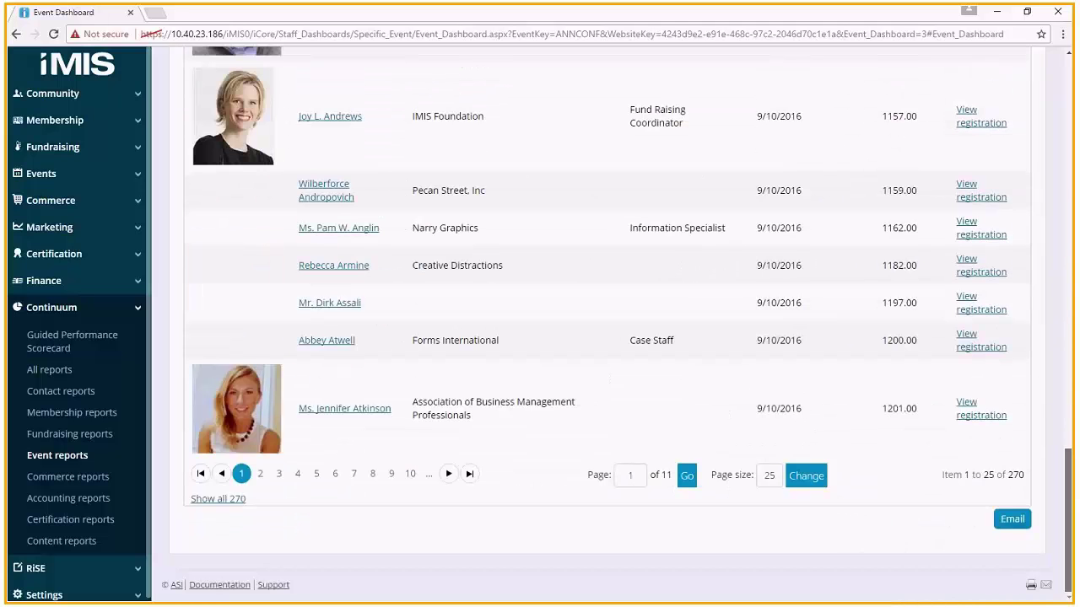
- Start an email to all Annual Conference registrants from the registrants list
left_click(1010, 521)
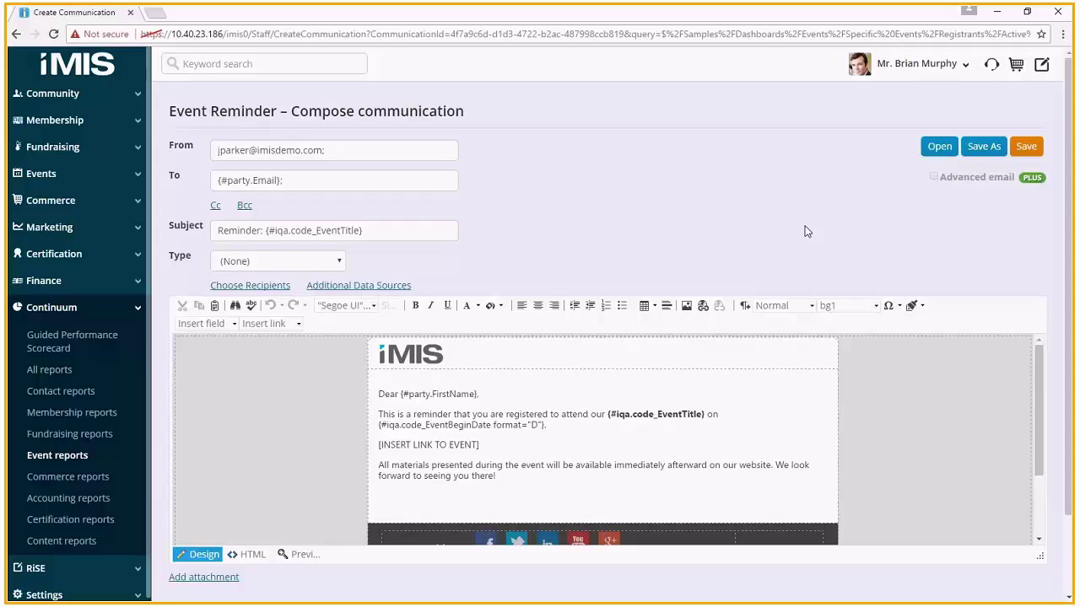
- Look up the contact by name and add a cancellation of their dues renewal to the cart
left_click(284, 57)
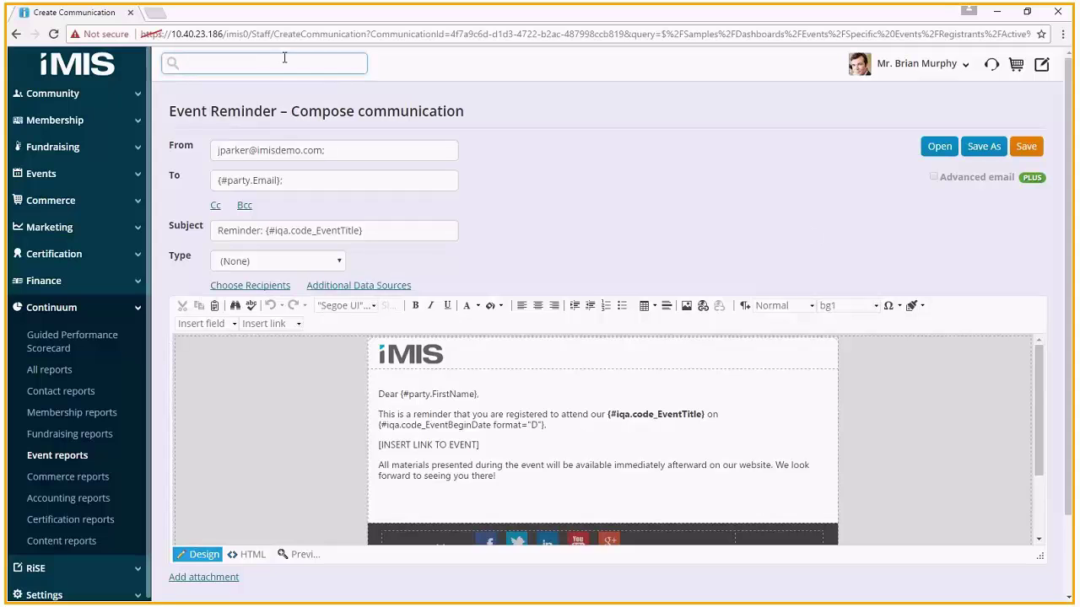
key("Return")
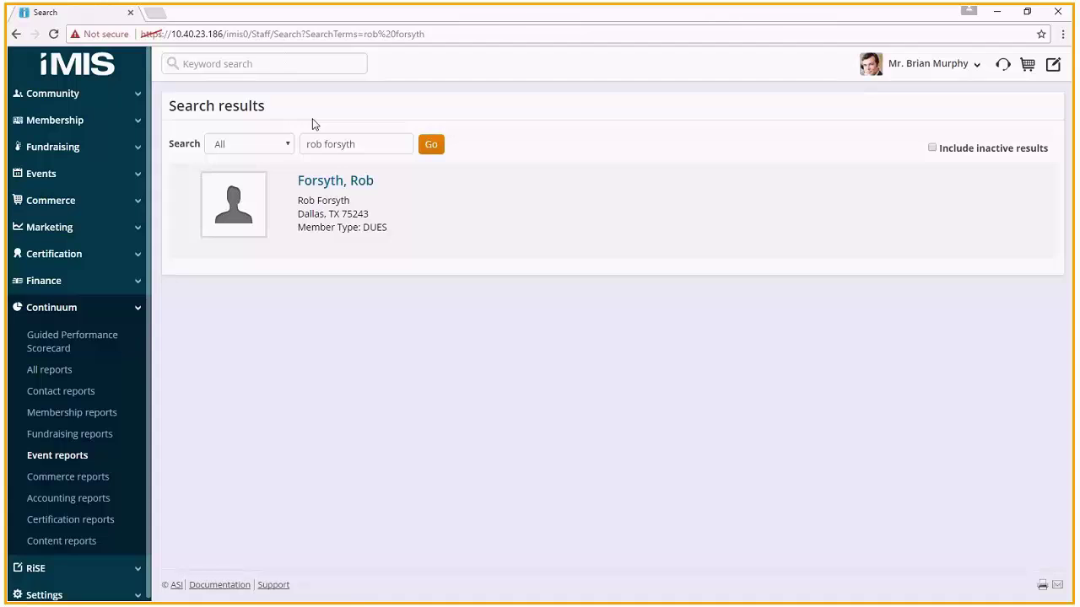
left_click(328, 184)
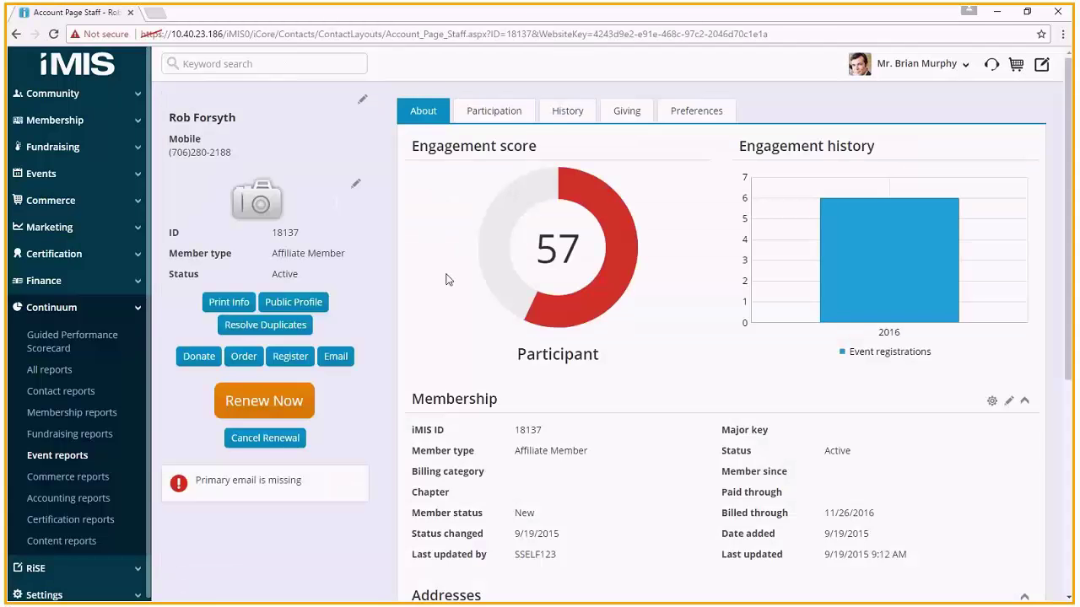
left_click(266, 439)
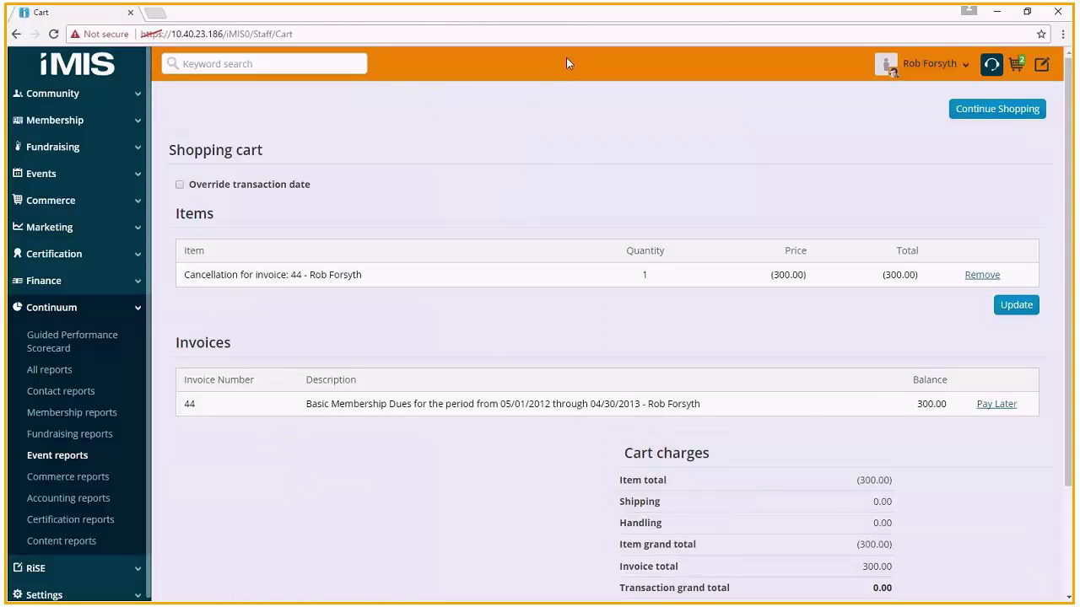
- Submit the cancellation order with its 0.00 grand total
scroll(873, 477, "down", 2)
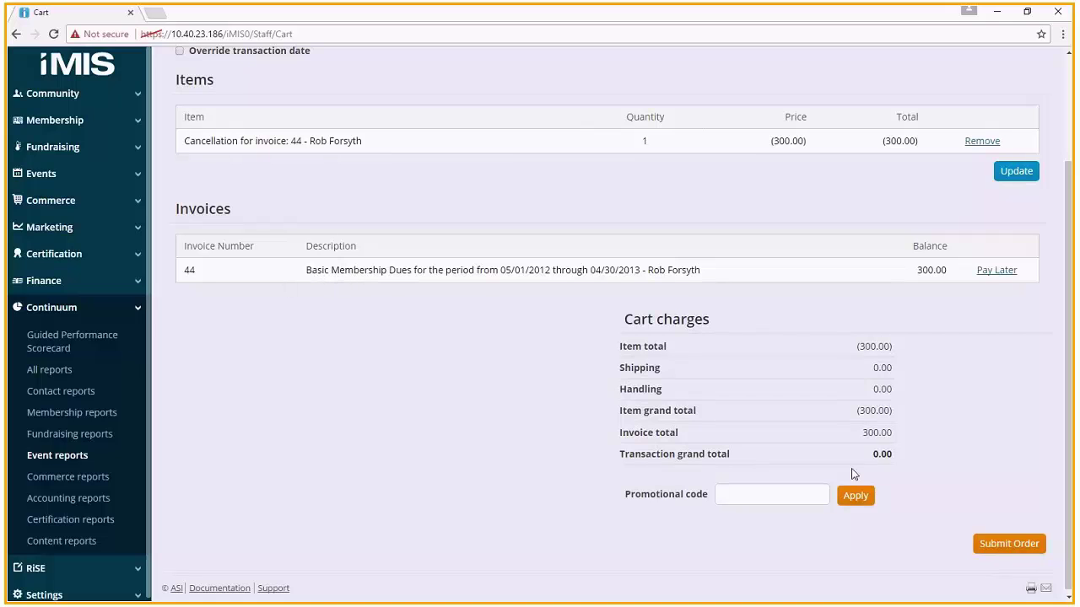
left_click(993, 551)
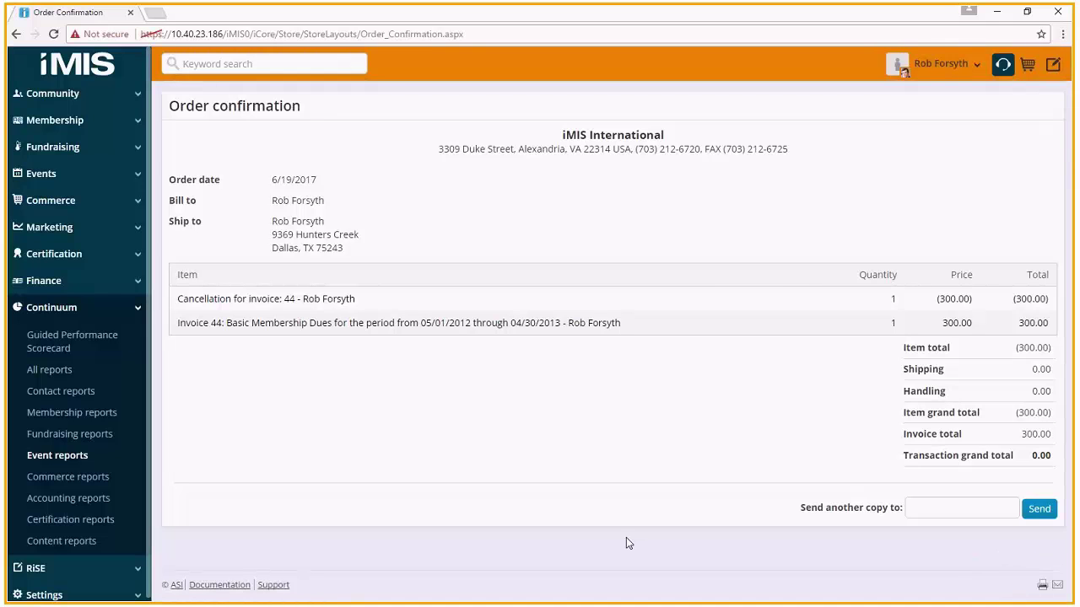
left_click(136, 285)
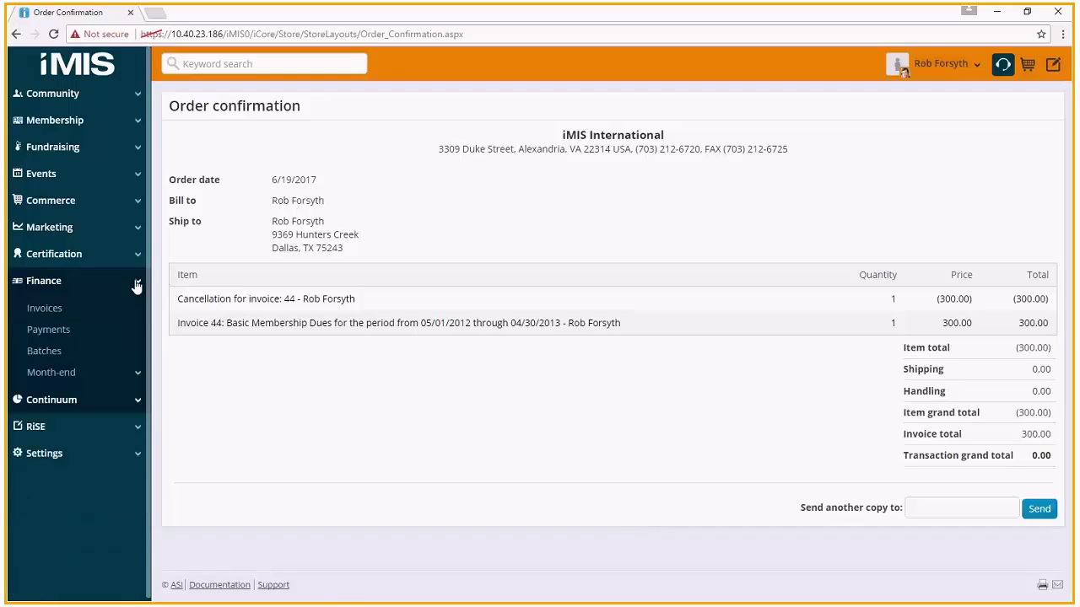
- Search all open invoices by the customer's bill-to name and open invoice R4988
left_click(46, 309)
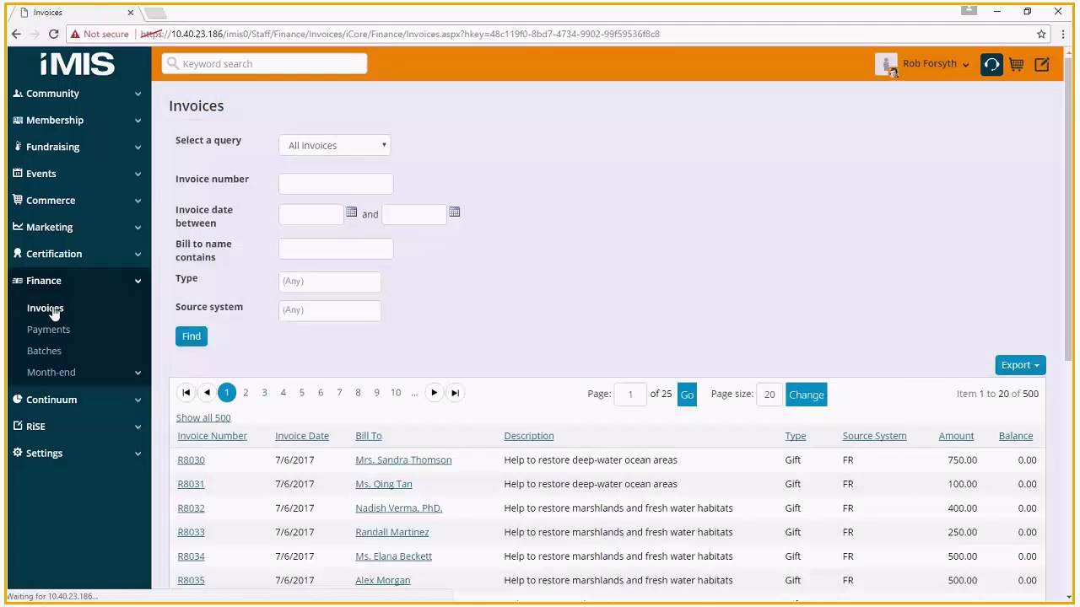
left_click(347, 147)
left_click(345, 188)
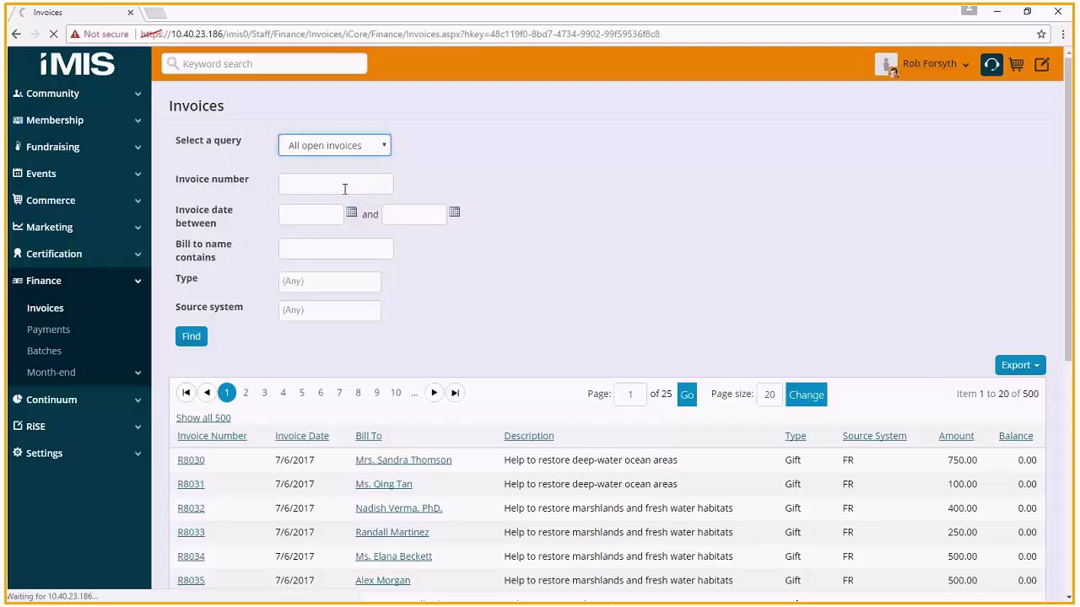
left_click(321, 248)
left_click(192, 334)
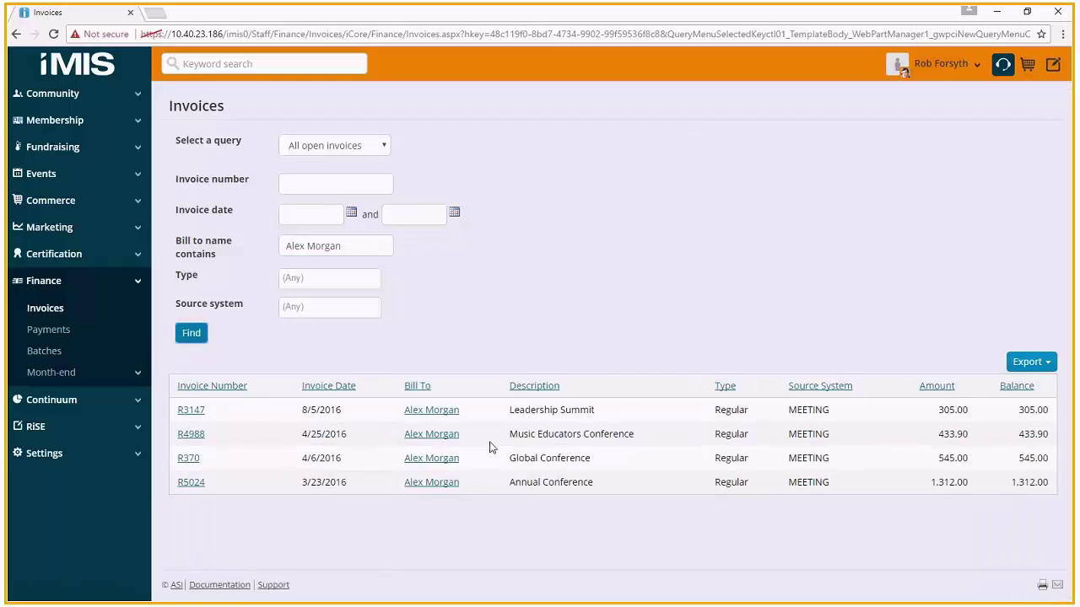
left_click(194, 435)
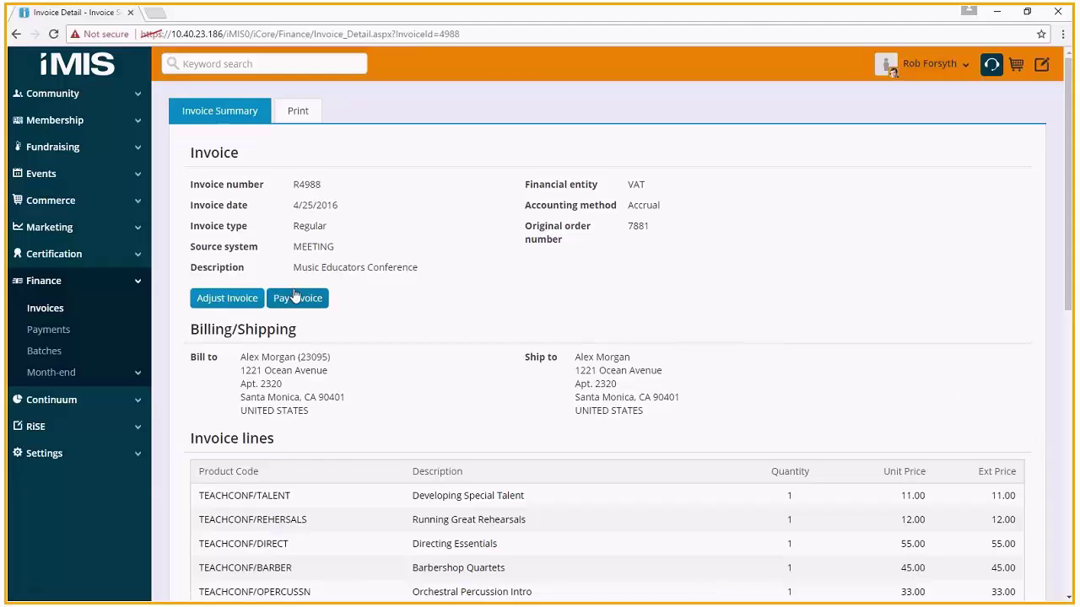
- Put invoice R4988 into the cart for payment and review its 433.90 balance
left_click(301, 301)
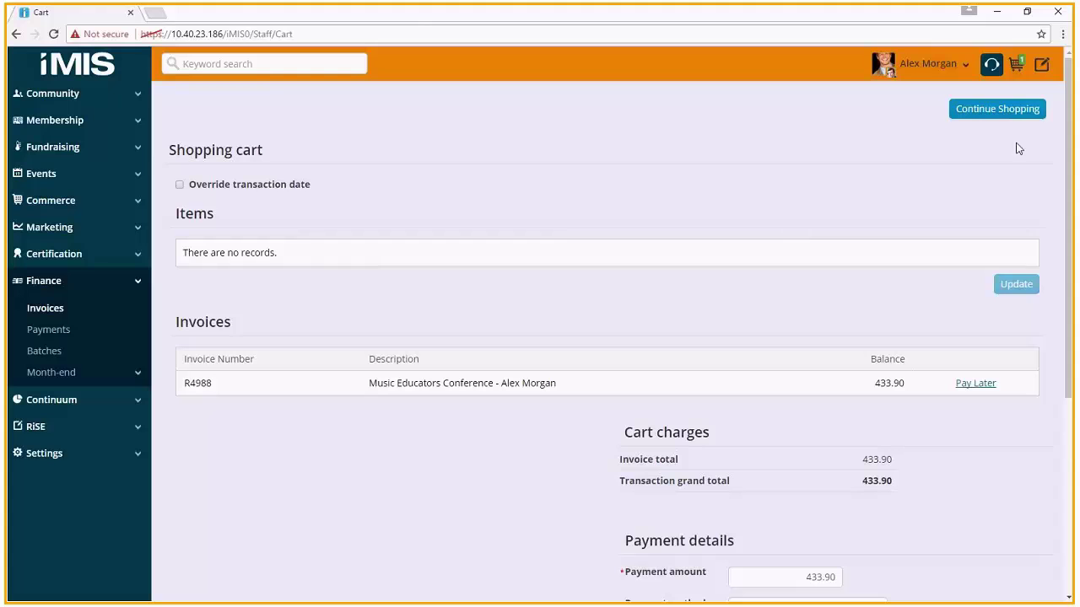
scroll(928, 462, "down", 1)
scroll(932, 462, "down", 2)
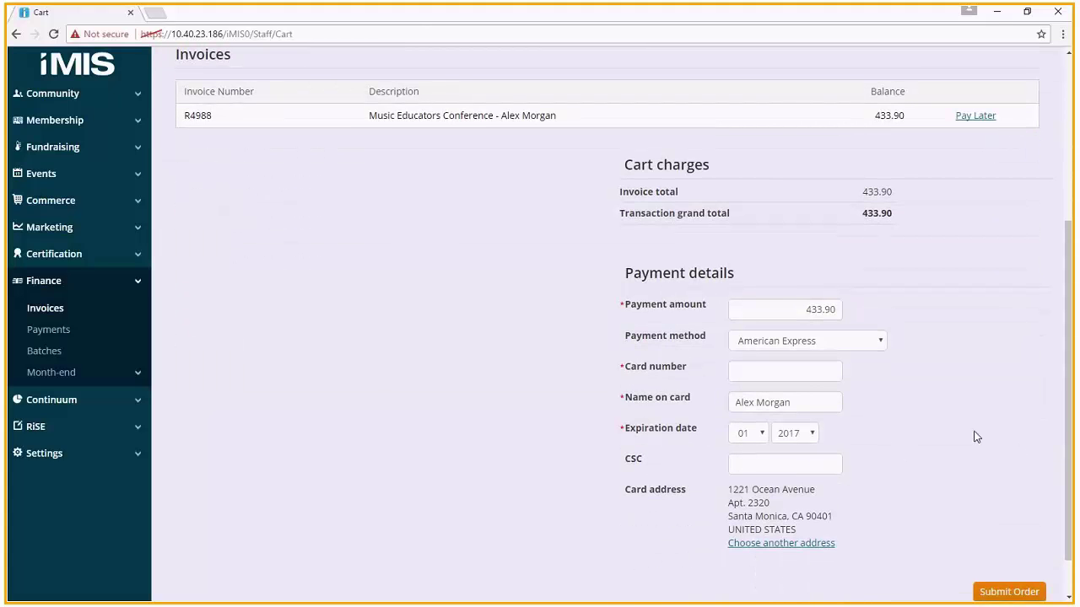
scroll(975, 436, "up", 3)
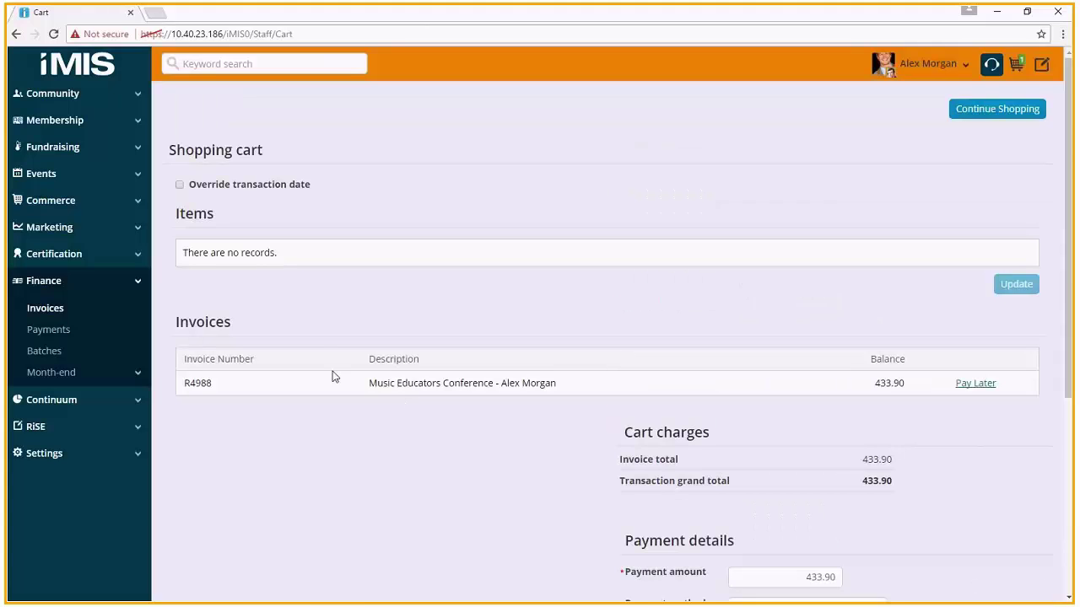
left_click(46, 331)
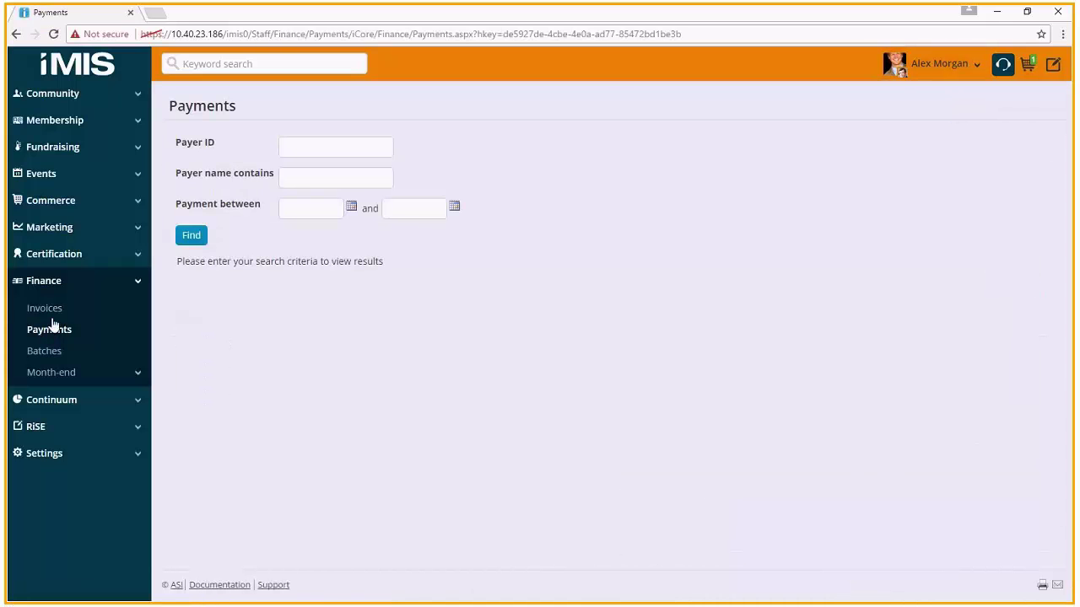
- Search payments by the customer's name and open the 9/11/2016 100.00 VISA payment
left_click(321, 174)
left_click(192, 235)
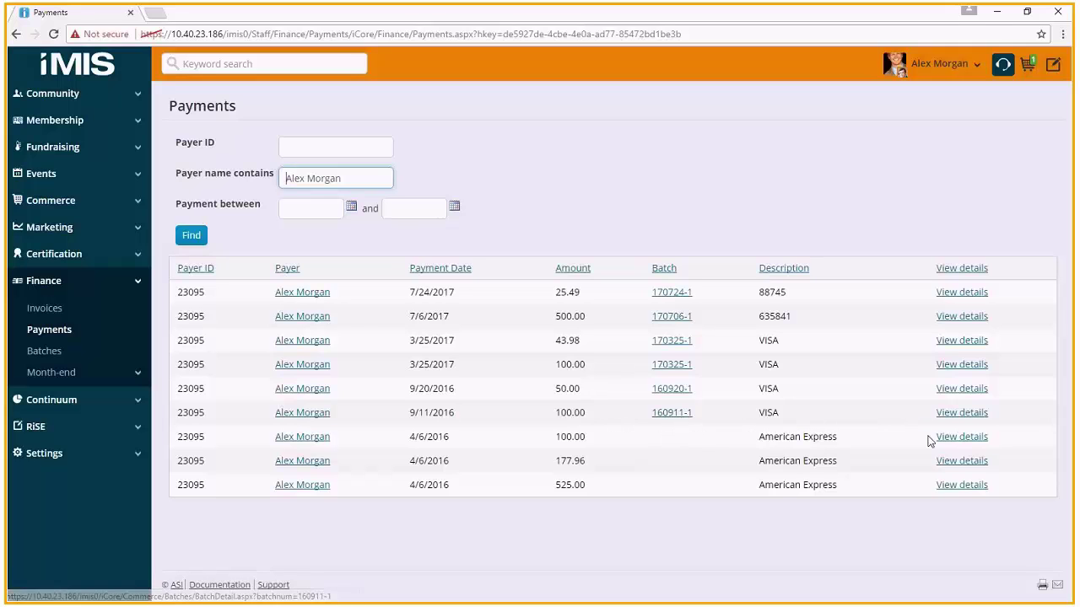
left_click(976, 413)
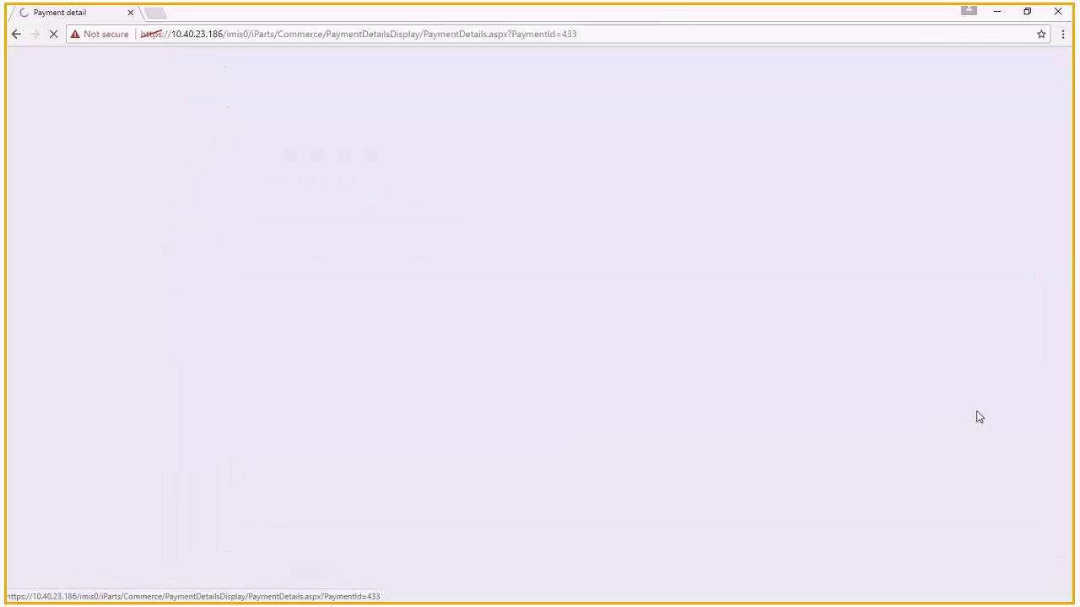